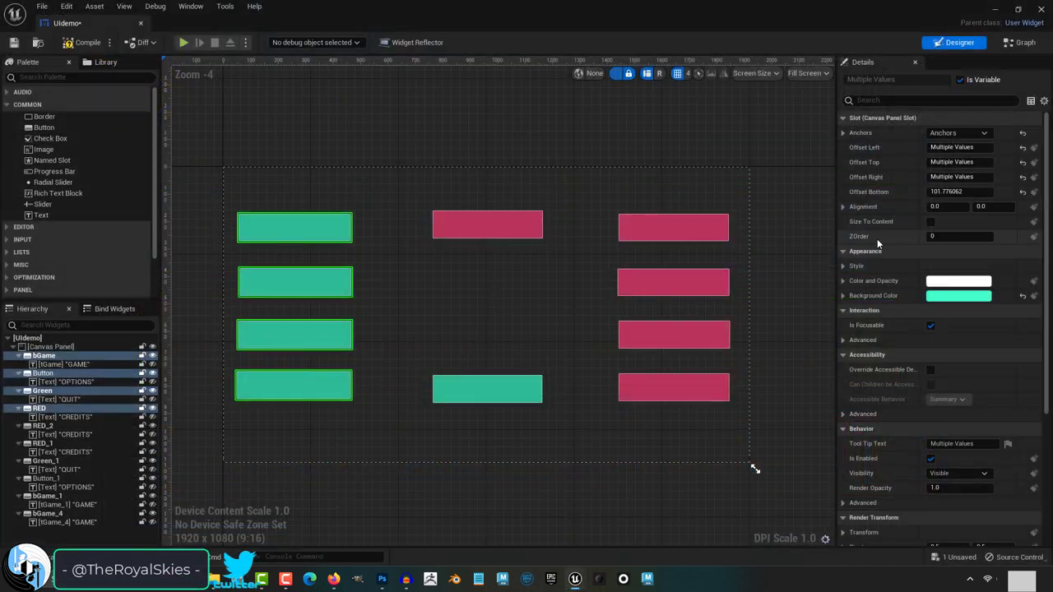
Anchor the buttons to the top-left preset, select bGame, then run Play in Editor with Alt+P
click(943, 133)
click(915, 153)
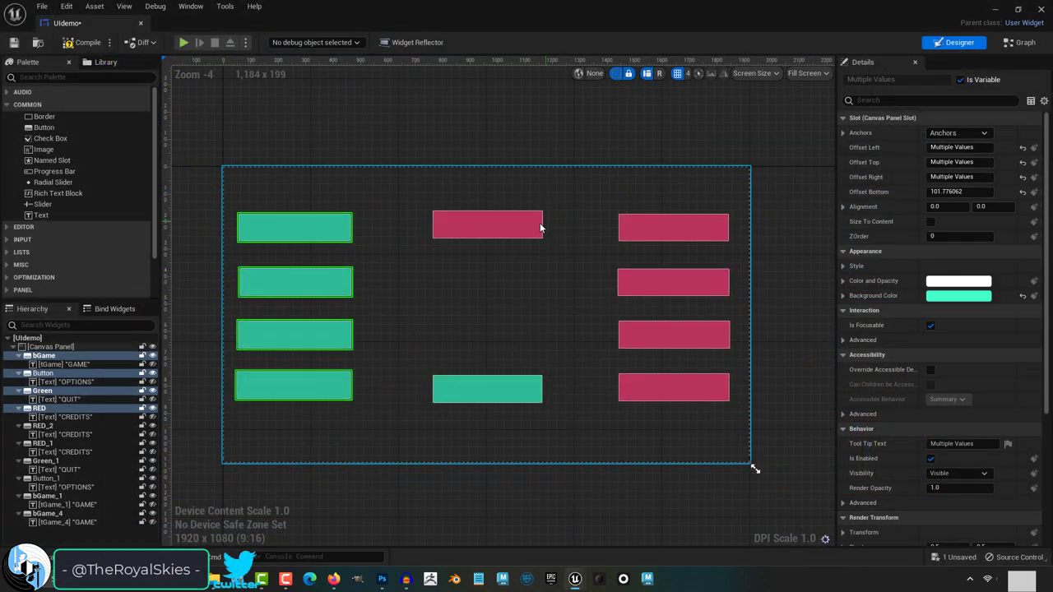
click(449, 310)
click(345, 241)
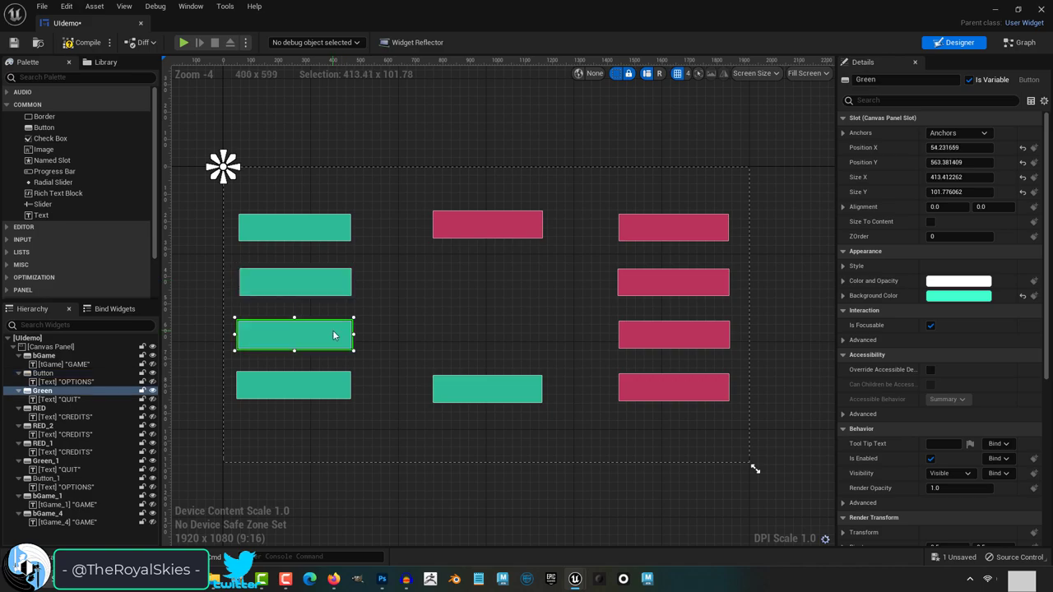
key(alt+p)
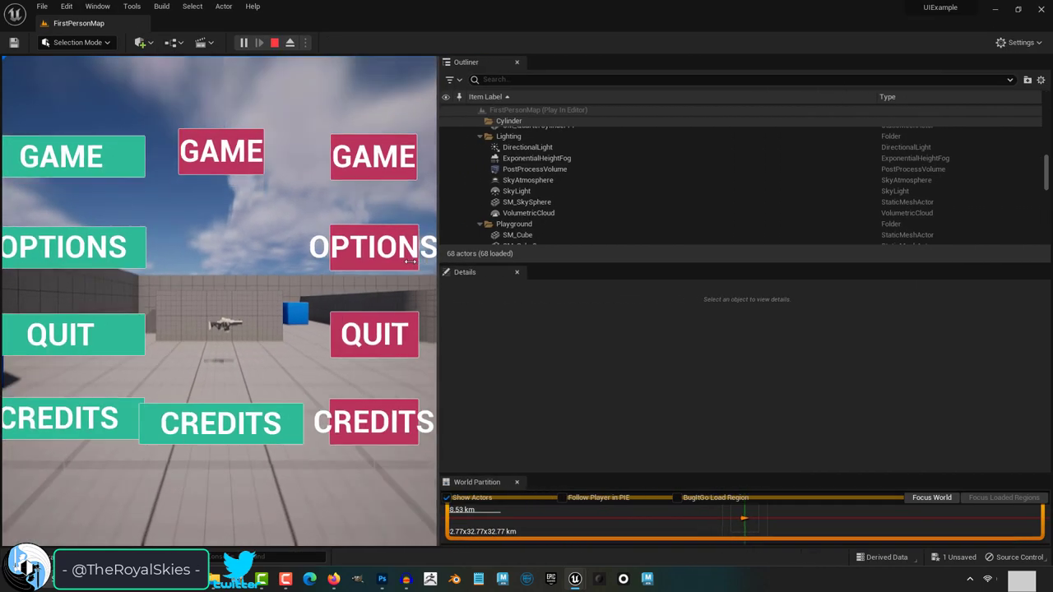
Drag the viewport splitter to widen the running game view and watch the buttons shift
drag(409, 262, 712, 291)
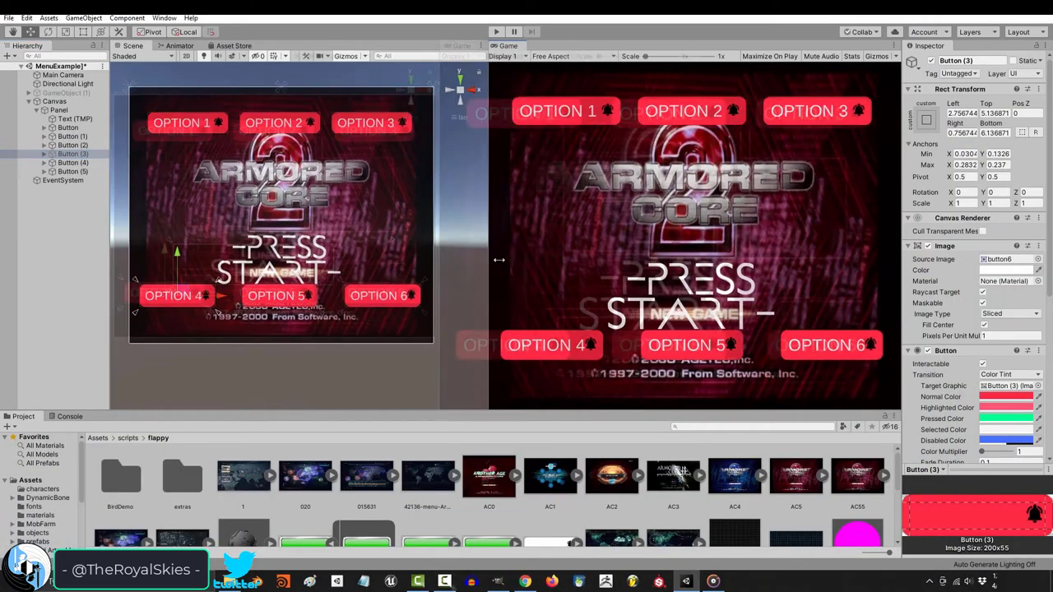
Narrow the Game view twice, then widen it again to compare the OPTION button placement
drag(499, 260, 580, 265)
drag(752, 268, 803, 269)
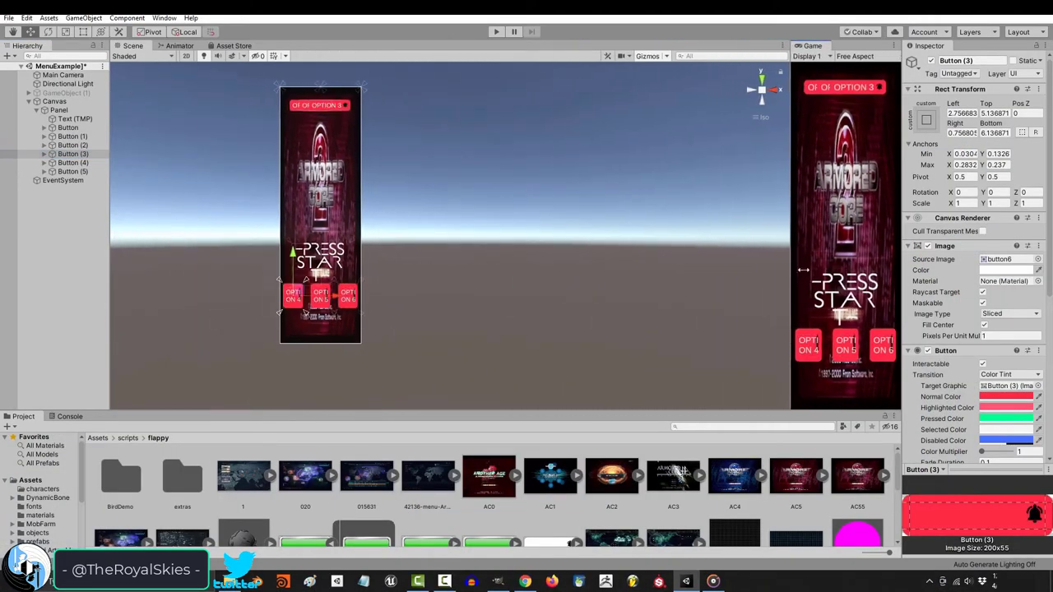
mouse_move(631, 259)
mouse_down()
mouse_move(247, 274)
mouse_move(756, 299)
mouse_move(387, 299)
mouse_move(520, 299)
mouse_up()
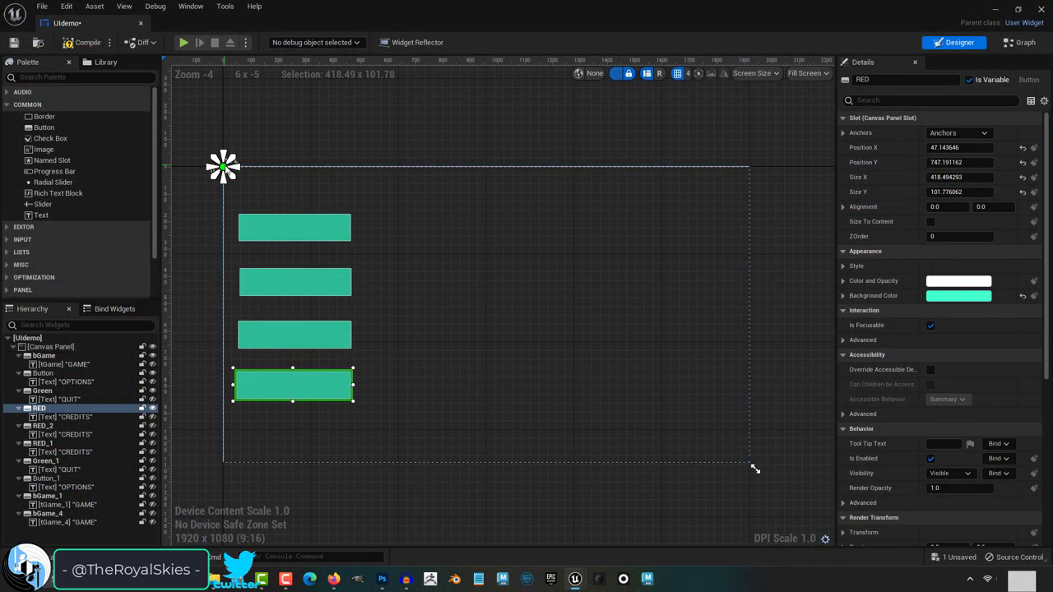
Try bGame's top-centre, top-right, centre, middle-left and bottom-right anchor presets
click(972, 134)
click(956, 160)
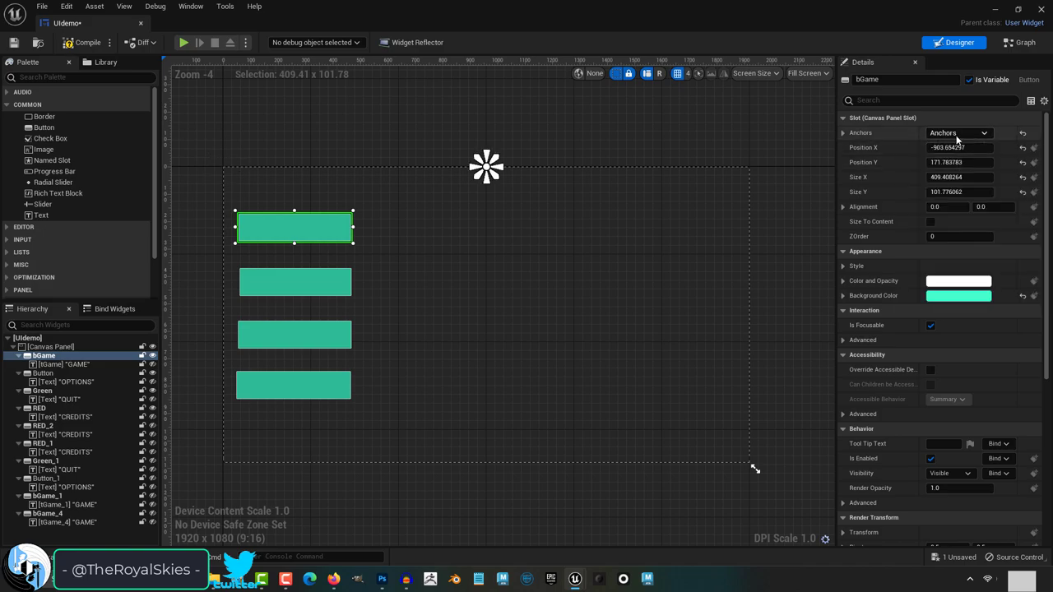
click(959, 133)
click(997, 162)
click(959, 133)
click(956, 198)
click(959, 133)
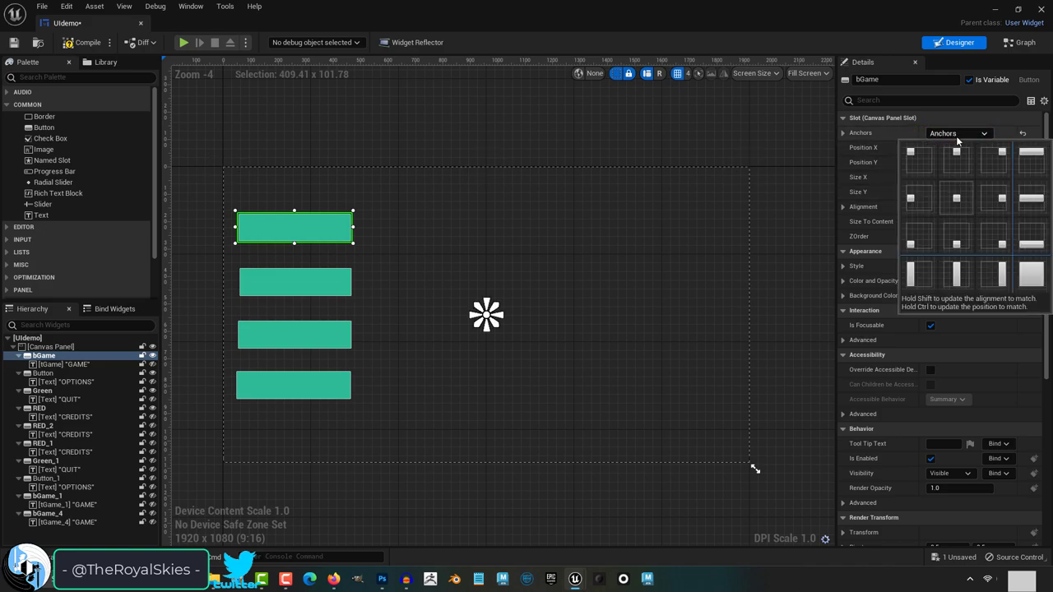
click(920, 198)
click(958, 133)
click(985, 240)
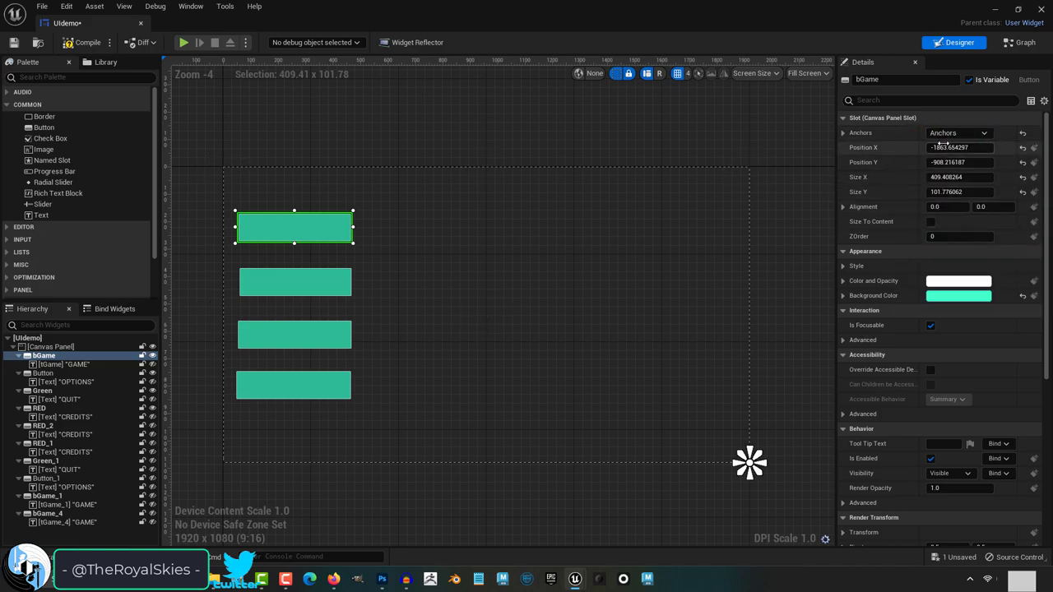
Try bGame's vertical, full-canvas and left-edge stretch anchors, then return it to top-left
click(958, 133)
click(957, 275)
click(961, 135)
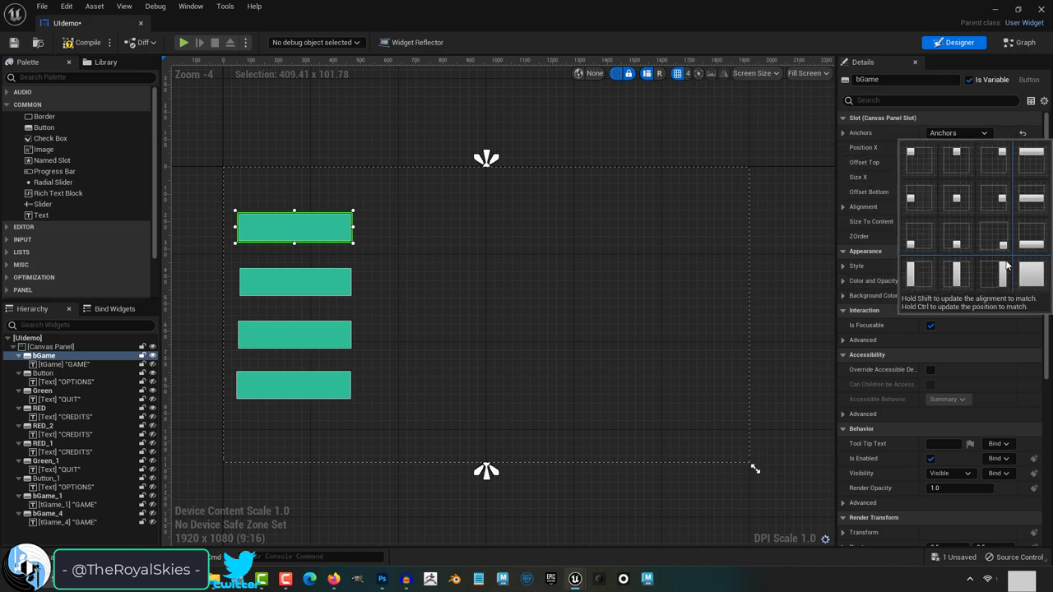
click(1026, 280)
click(968, 133)
click(921, 277)
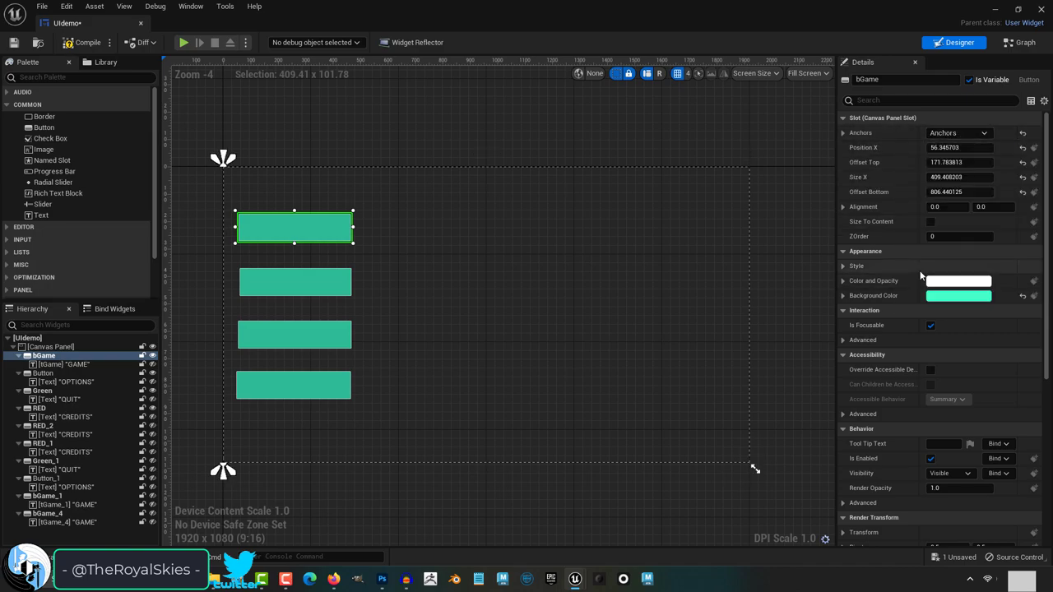
click(957, 134)
click(922, 167)
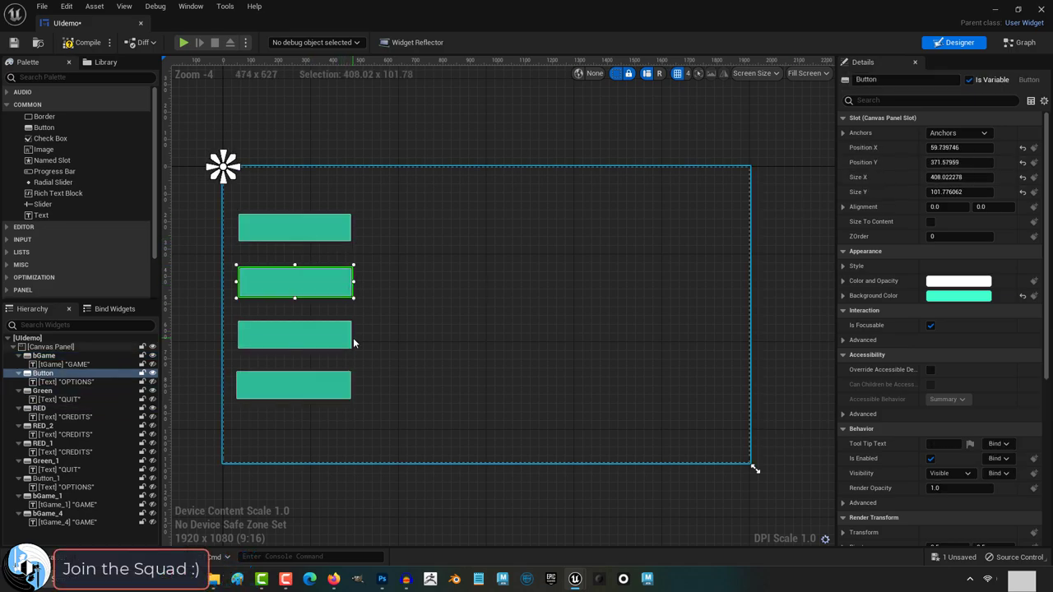
Select RED, Green and the second green button together and anchor them middle-left
click(350, 384)
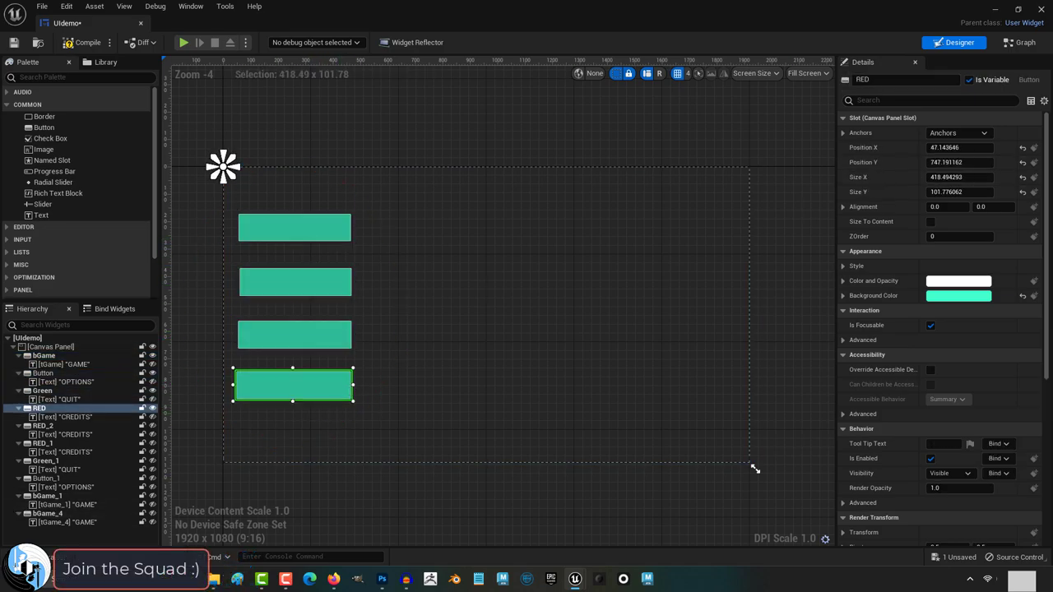
ctrl+click(351, 346)
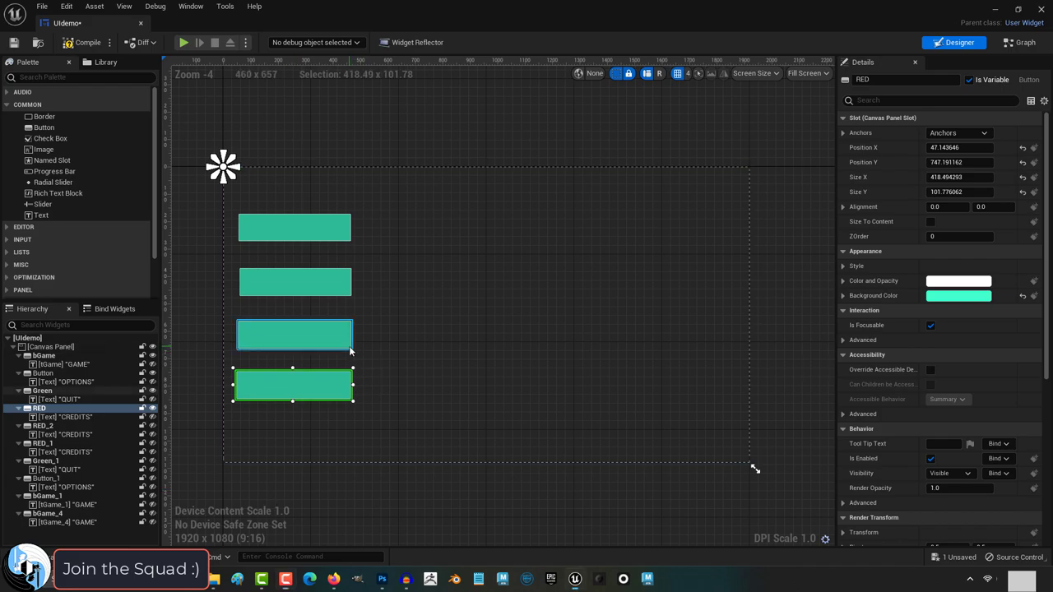
shift+click(346, 296)
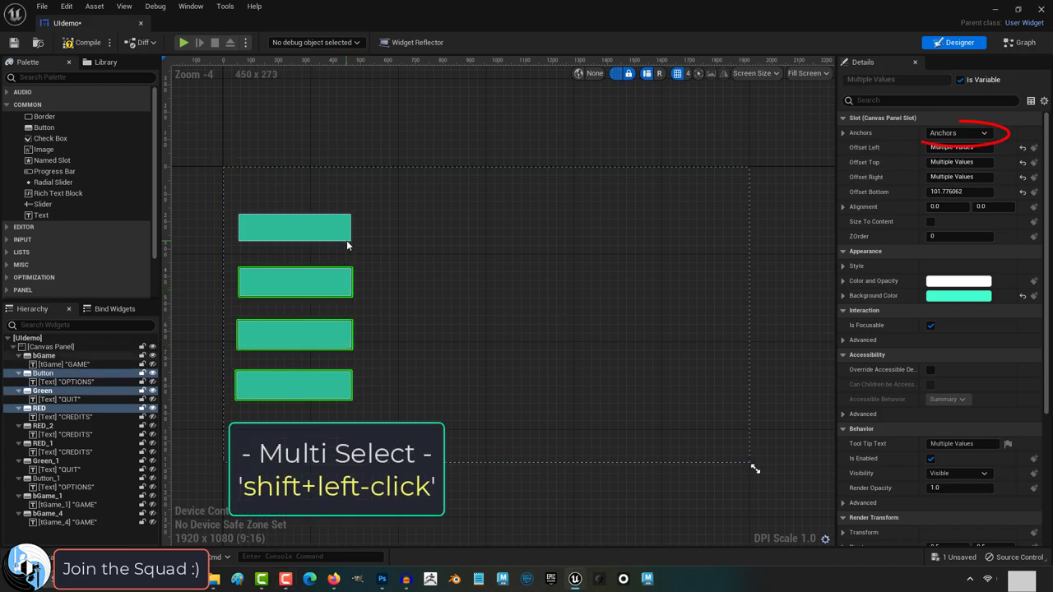
click(958, 133)
click(907, 200)
click(351, 239)
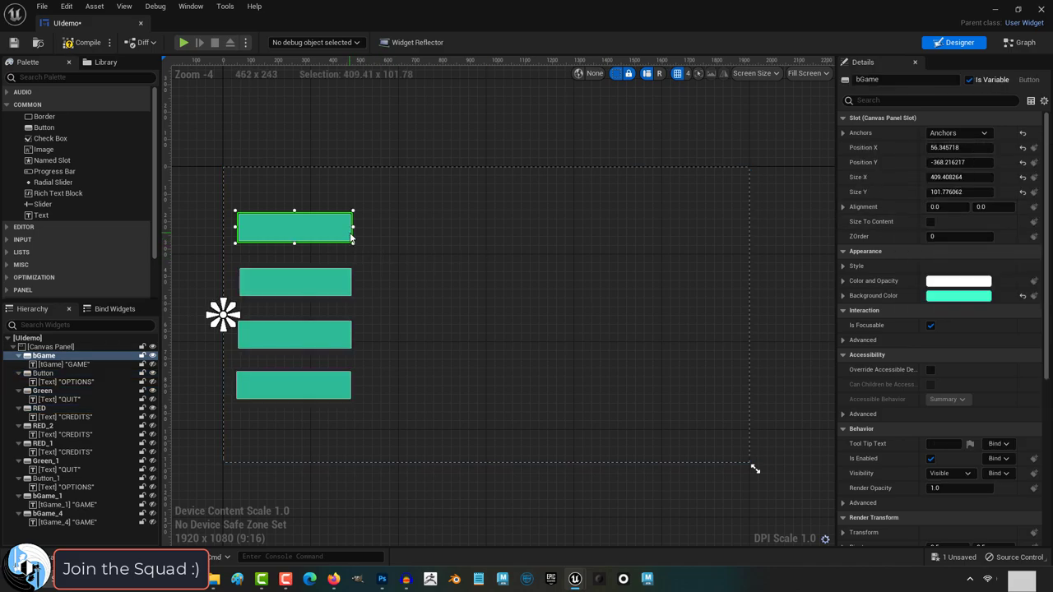
click(350, 285)
Resize the preview canvas smaller, larger, very short, then back near full size
drag(755, 469, 743, 320)
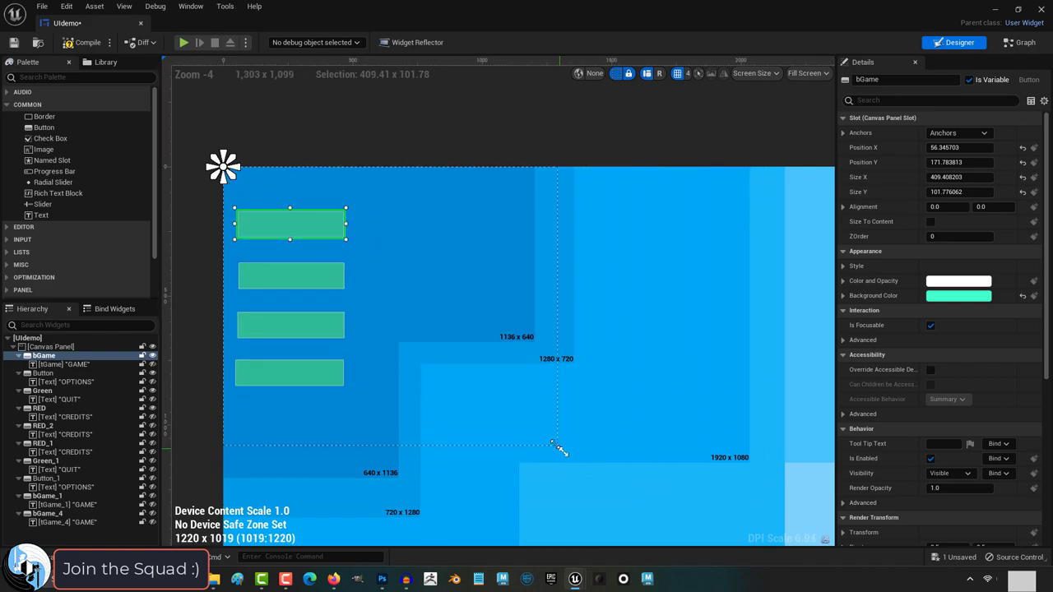
mouse_move(556, 352)
mouse_down()
mouse_move(758, 411)
mouse_move(752, 351)
mouse_up()
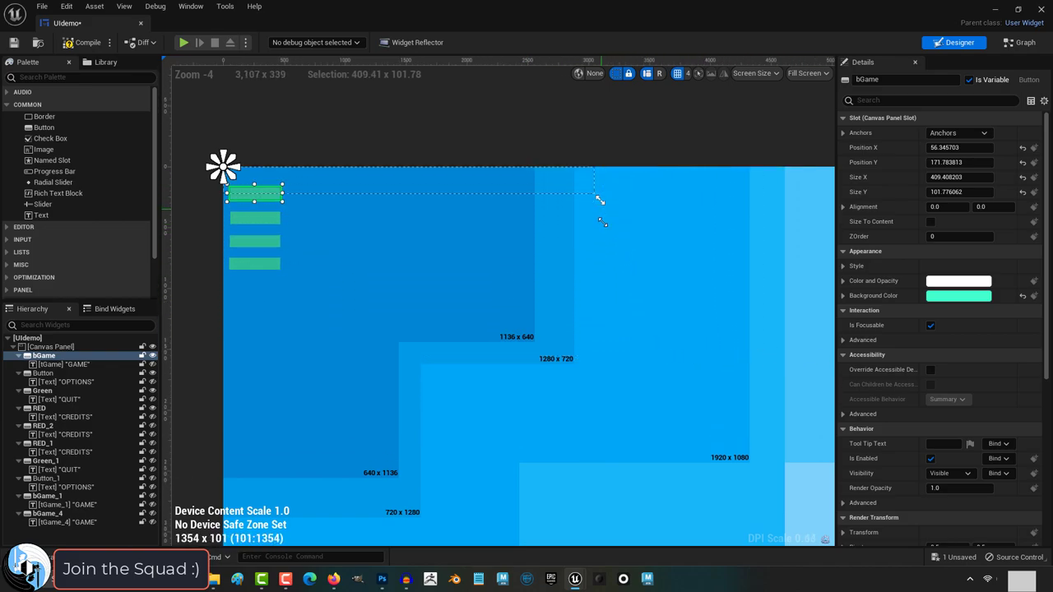
mouse_move(599, 200)
mouse_down()
mouse_move(585, 423)
mouse_move(600, 435)
mouse_move(580, 253)
mouse_move(568, 461)
mouse_move(590, 366)
mouse_up()
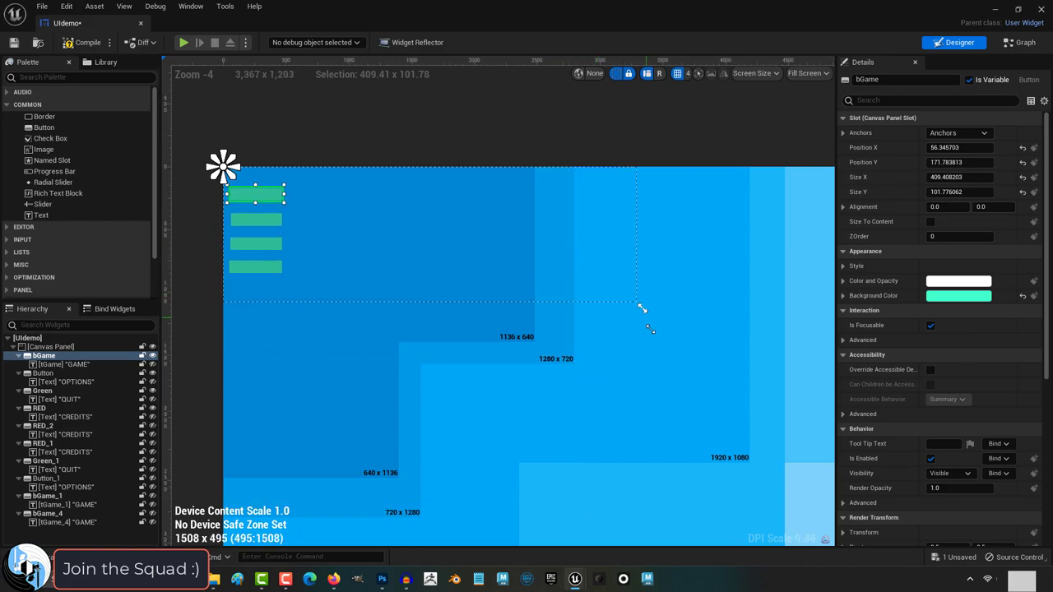
drag(729, 445, 751, 467)
Move the anchors of bGame, the second green button and Green to each button's centre, then test a resize
drag(223, 167, 294, 226)
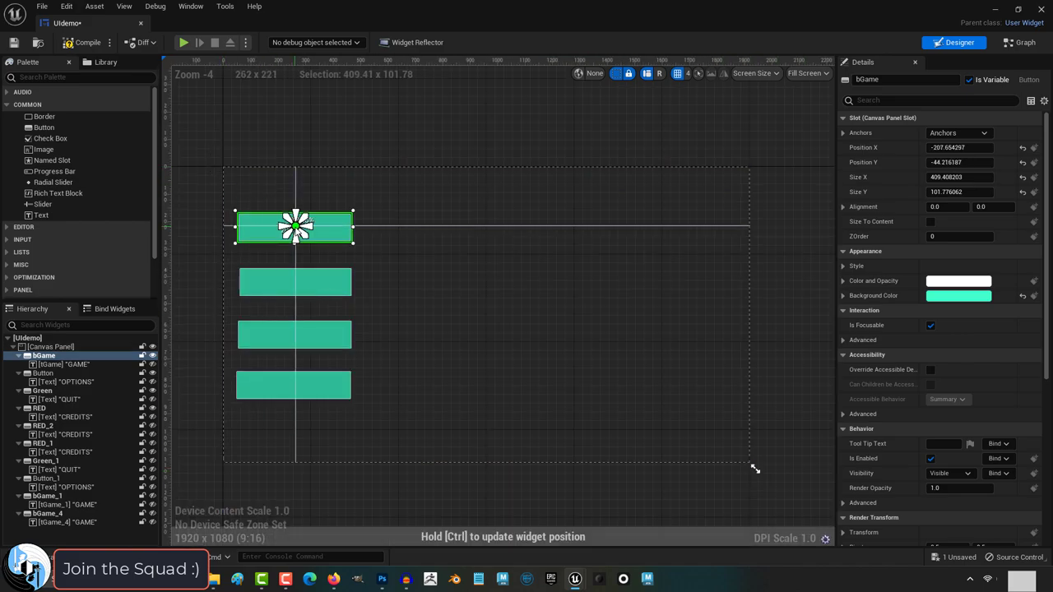
click(295, 281)
drag(223, 167, 295, 280)
click(309, 349)
mouse_move(223, 167)
mouse_down()
mouse_move(299, 343)
mouse_move(294, 335)
mouse_move(292, 385)
mouse_up()
click(336, 376)
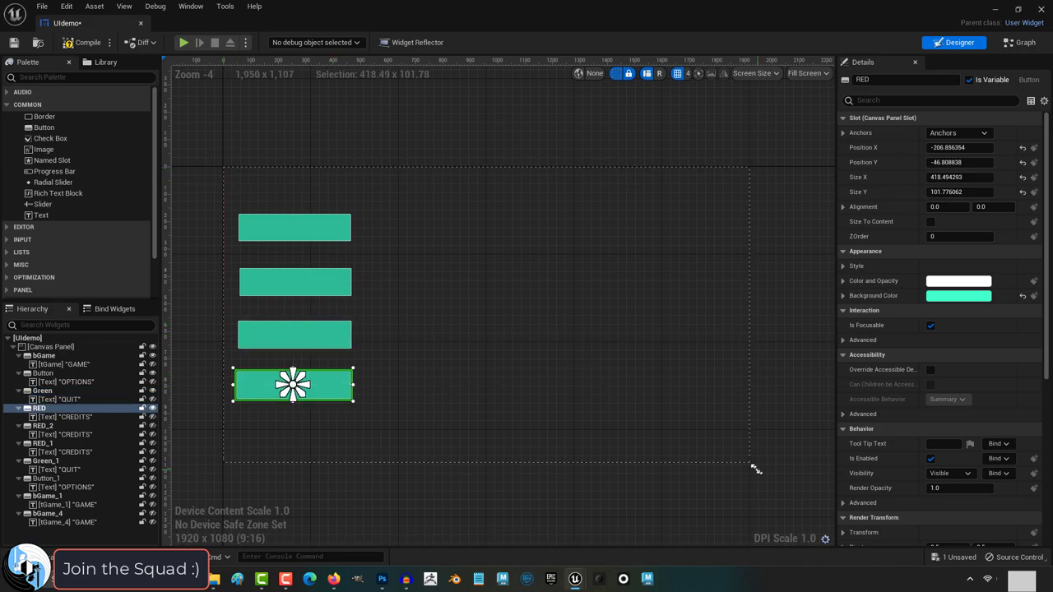
click(752, 466)
mouse_move(752, 466)
mouse_down()
mouse_move(762, 305)
mouse_move(743, 224)
mouse_move(715, 435)
mouse_move(729, 197)
mouse_move(715, 453)
mouse_move(737, 306)
mouse_move(787, 329)
mouse_move(795, 228)
mouse_move(524, 255)
mouse_move(426, 231)
mouse_move(411, 209)
mouse_move(404, 346)
mouse_move(777, 485)
mouse_move(517, 282)
mouse_move(793, 435)
mouse_move(710, 447)
mouse_move(755, 467)
mouse_up()
Fit each pink button's anchor to the button's own corners, working from top to bottom
drag(671, 227, 673, 228)
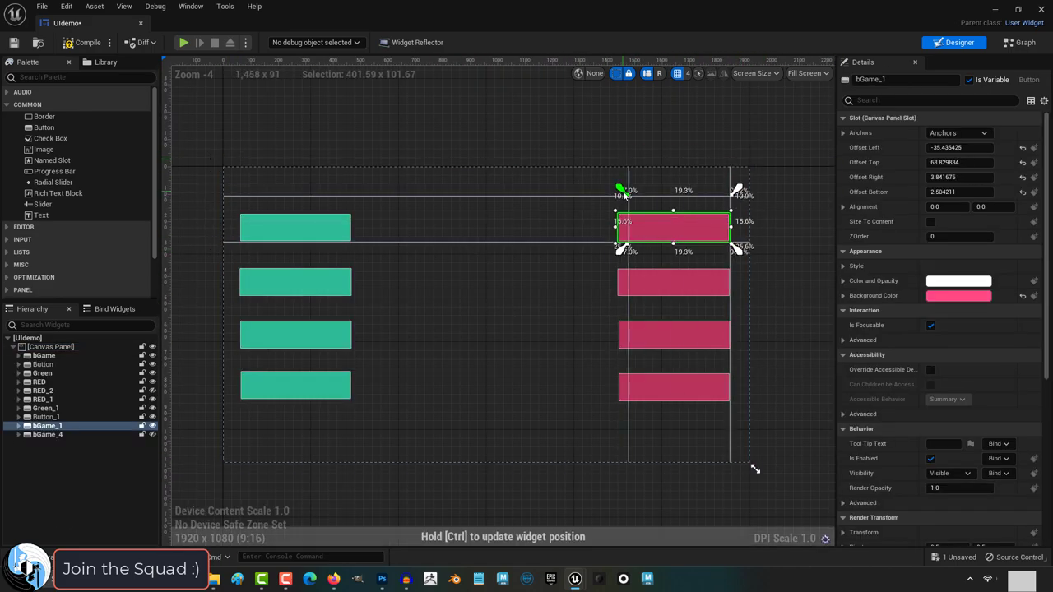
click(692, 295)
drag(224, 169, 234, 179)
drag(743, 309, 741, 304)
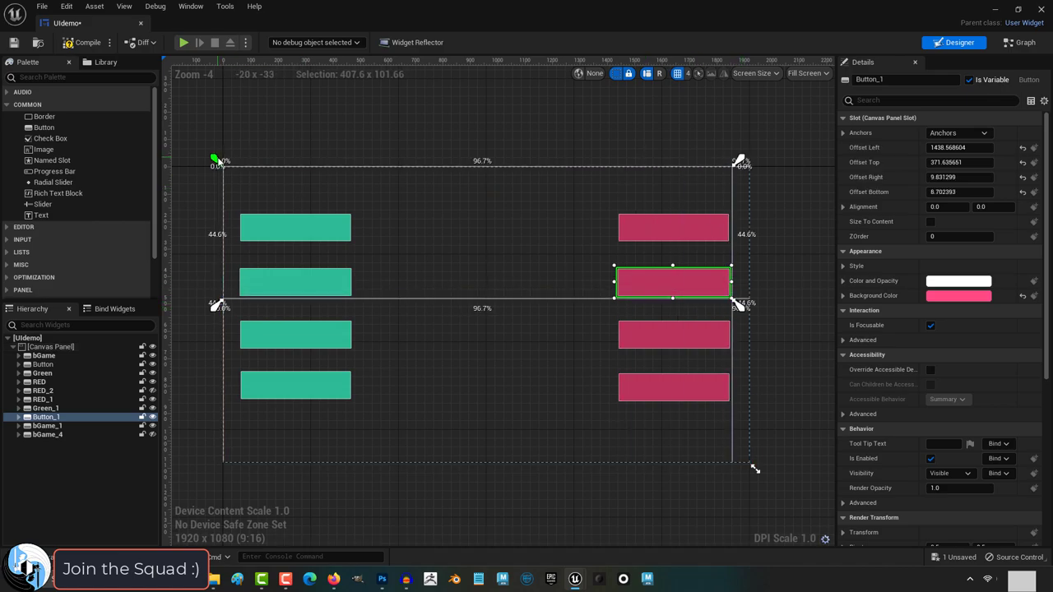
drag(221, 165, 611, 262)
click(673, 334)
mouse_move(223, 165)
mouse_down()
mouse_move(728, 365)
mouse_move(732, 355)
mouse_up()
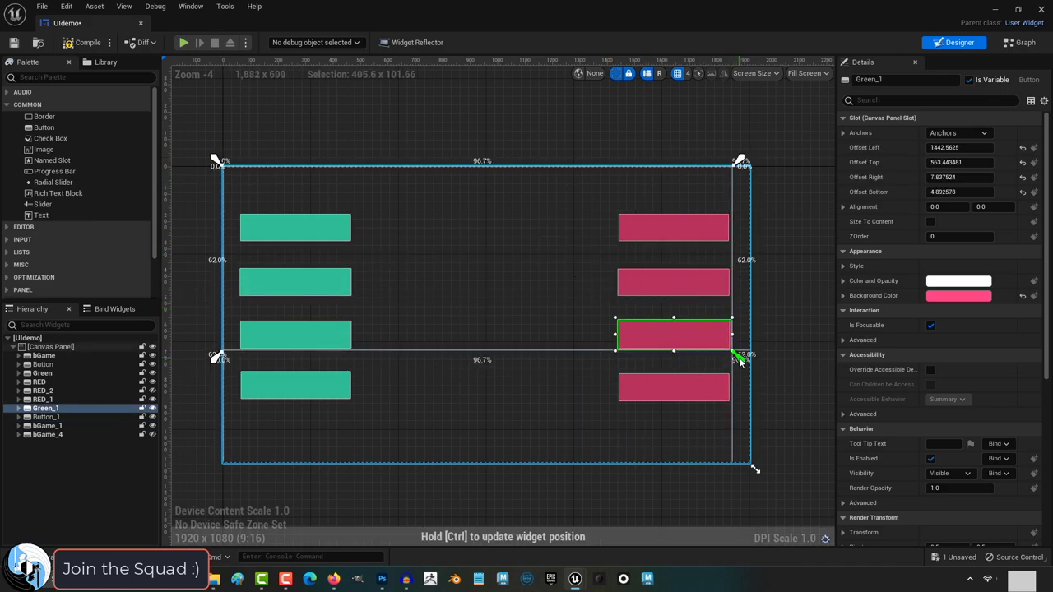
drag(218, 163, 613, 319)
click(673, 387)
mouse_move(228, 172)
mouse_down()
mouse_move(753, 466)
mouse_move(738, 409)
mouse_up()
drag(217, 161, 610, 369)
key(Escape)
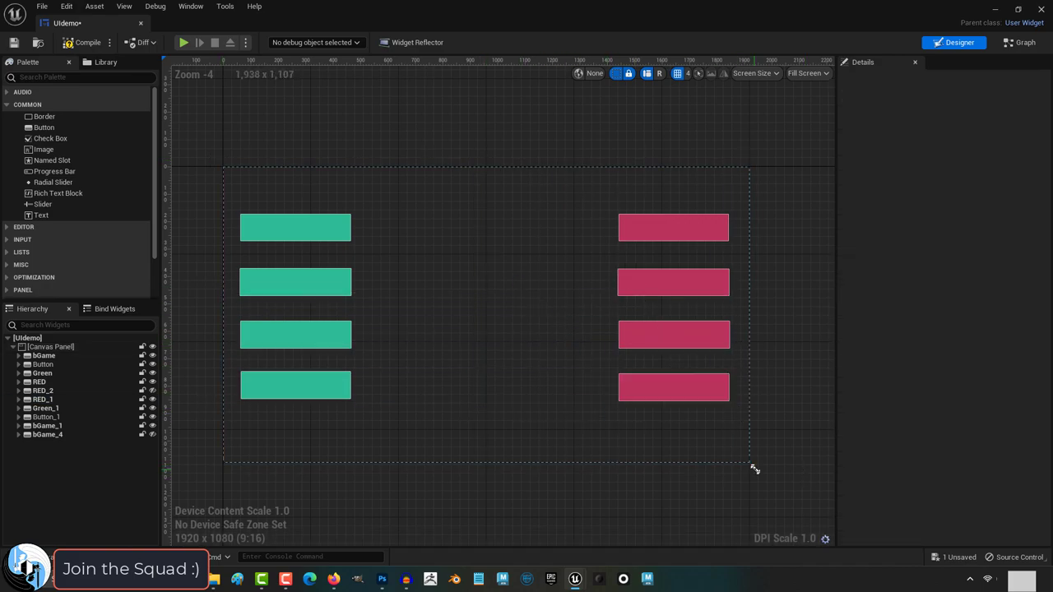
Resize the preview smaller, reshaped and wide, then restore it to 1920x1080
mouse_move(755, 469)
mouse_down()
mouse_move(744, 261)
mouse_move(324, 245)
mouse_up()
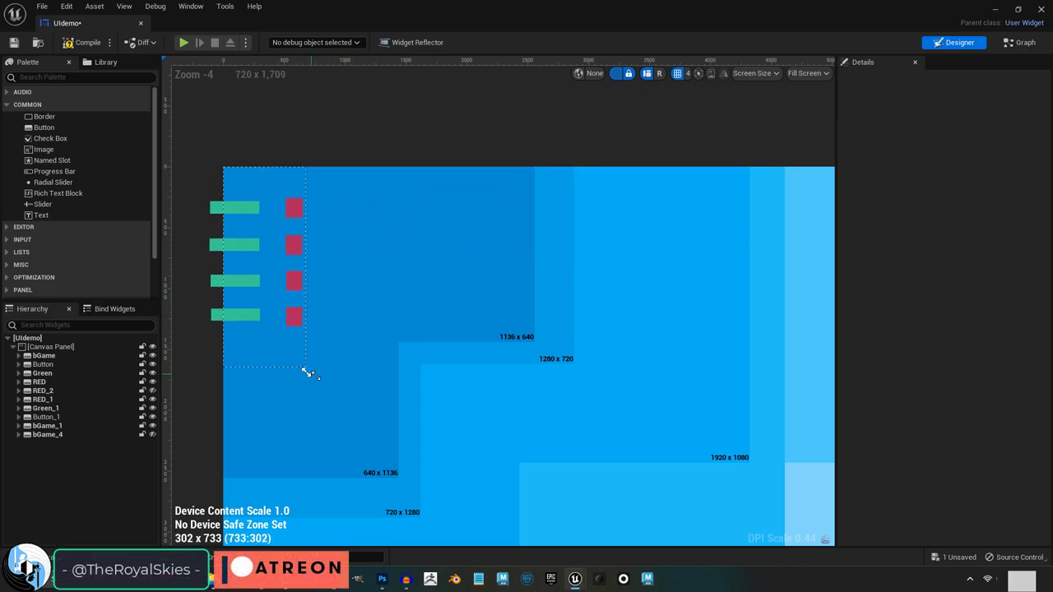
drag(308, 372, 555, 209)
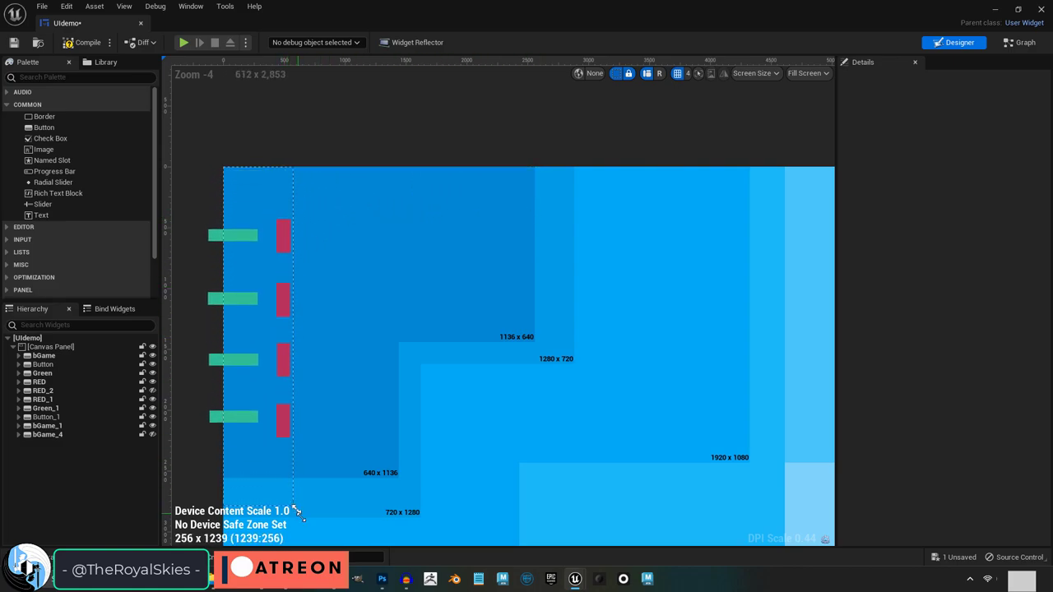
mouse_move(296, 512)
mouse_down()
mouse_move(758, 234)
mouse_move(543, 228)
mouse_up()
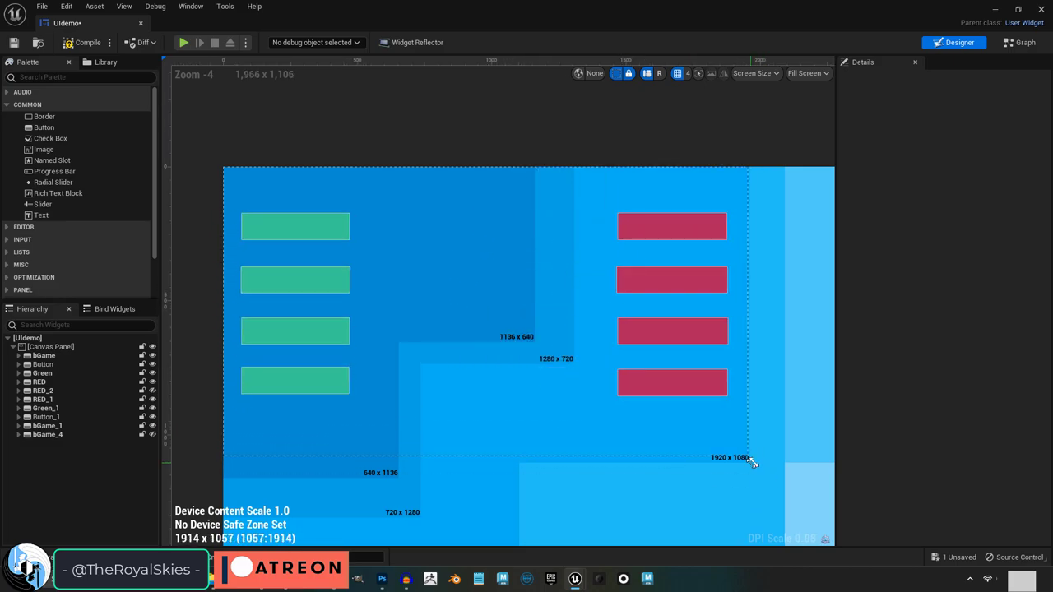
drag(439, 392, 753, 467)
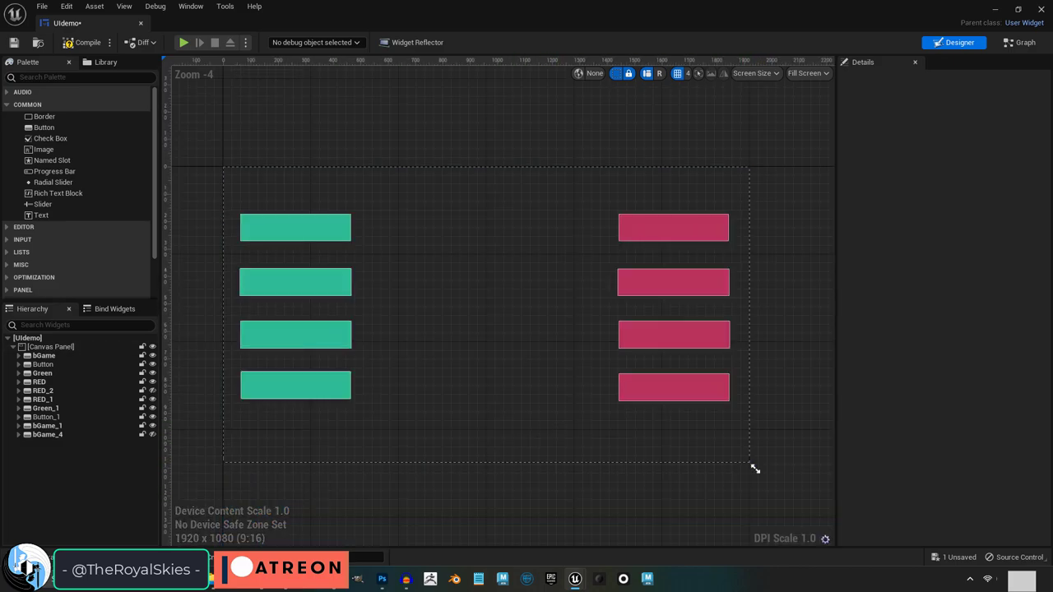
Inspect several pink and green buttons' anchors in Details and test a slight canvas resize
click(689, 391)
click(683, 283)
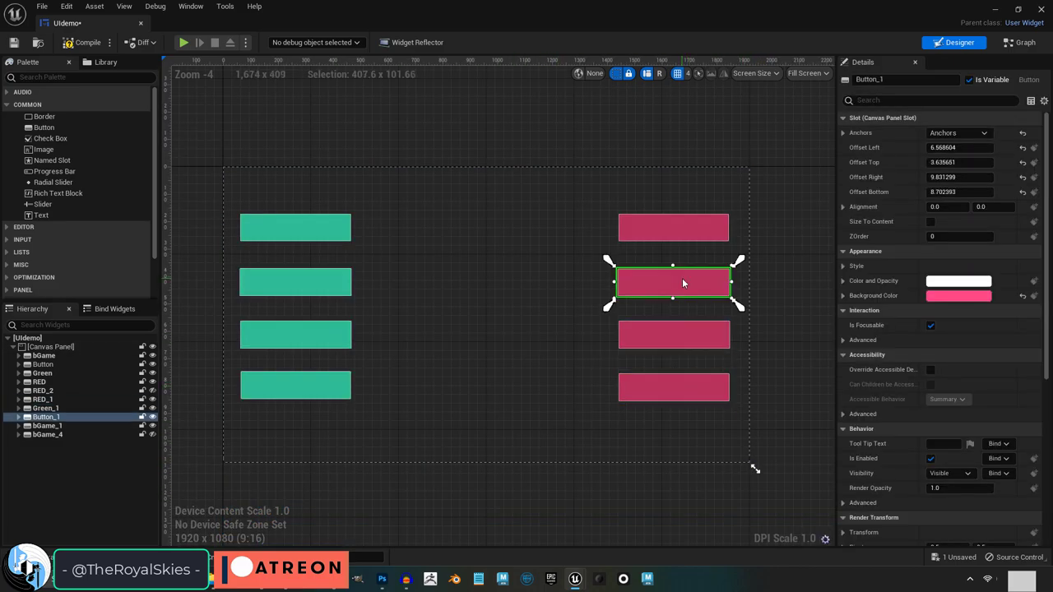
click(310, 238)
click(294, 334)
click(337, 233)
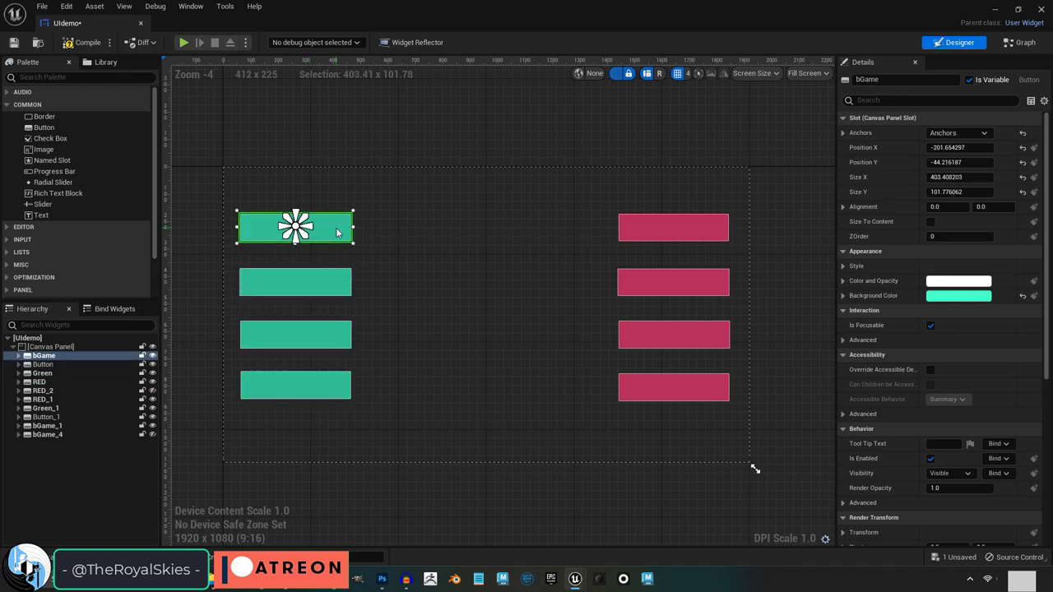
mouse_move(754, 468)
mouse_down()
mouse_move(716, 288)
mouse_move(376, 369)
mouse_move(353, 395)
mouse_move(752, 425)
mouse_move(310, 423)
mouse_move(293, 511)
mouse_move(504, 586)
mouse_move(848, 286)
mouse_move(750, 463)
mouse_up()
Check each pink button bottom to top, then each green button top to bottom
click(690, 392)
click(684, 336)
click(674, 282)
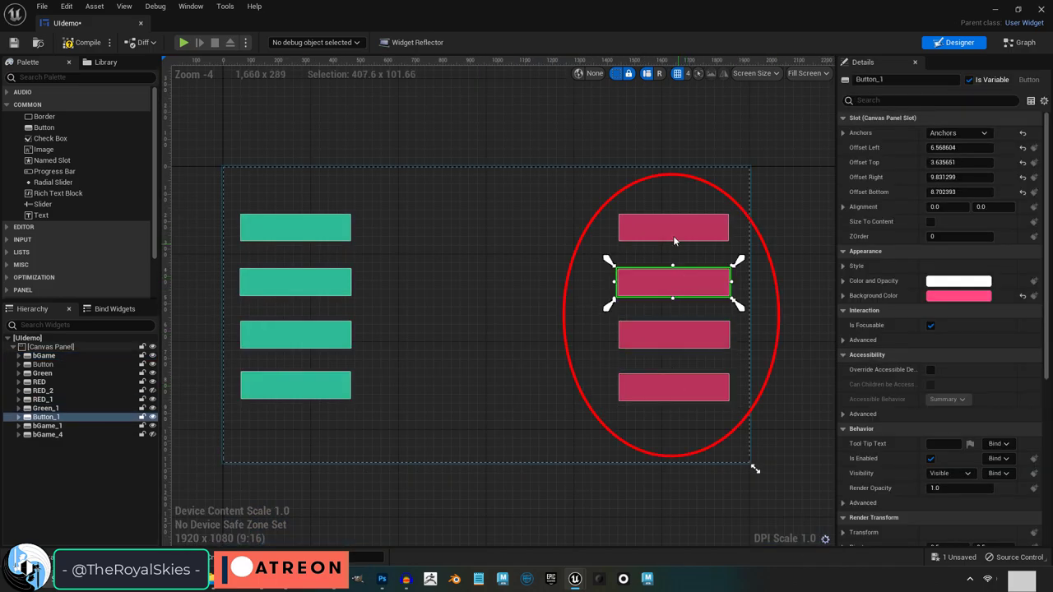
click(673, 231)
click(310, 232)
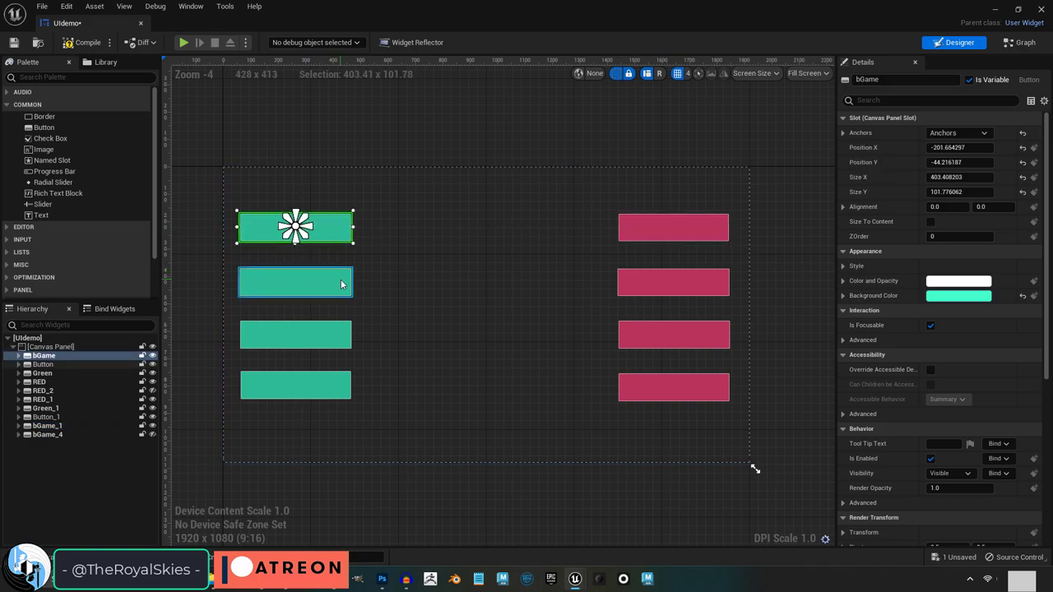
click(341, 285)
click(343, 331)
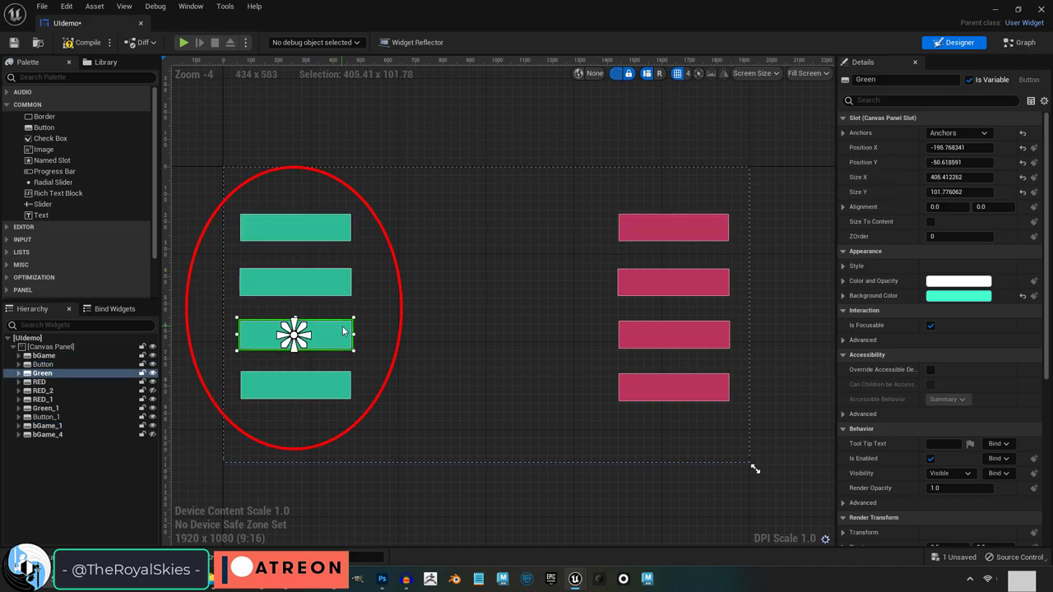
click(341, 389)
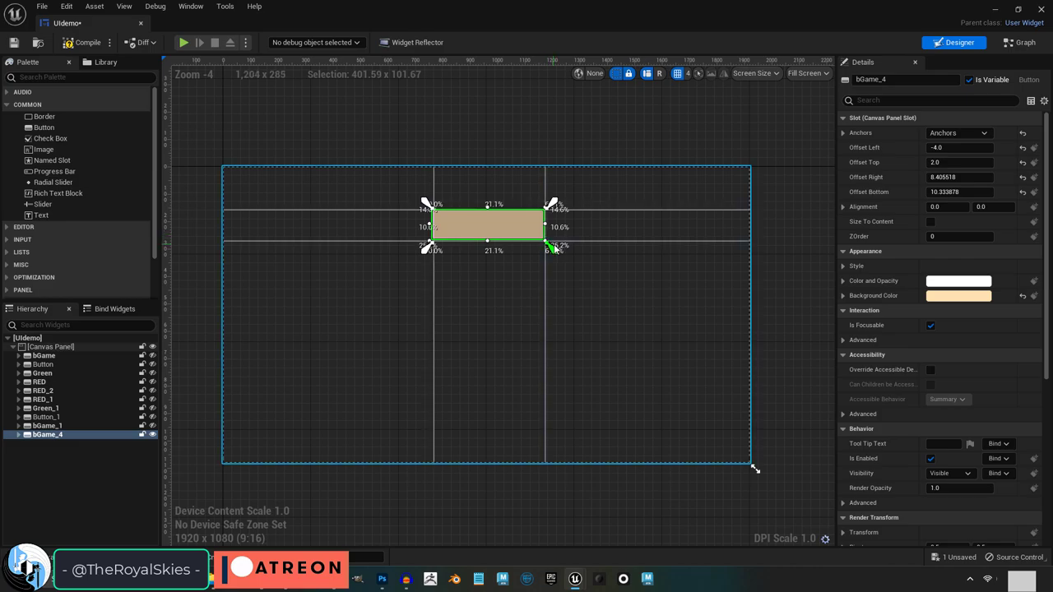
Fit the tan bGame_4 button's anchor to its corners and test several preview sizes, returning to 1920x1080
drag(554, 251, 627, 253)
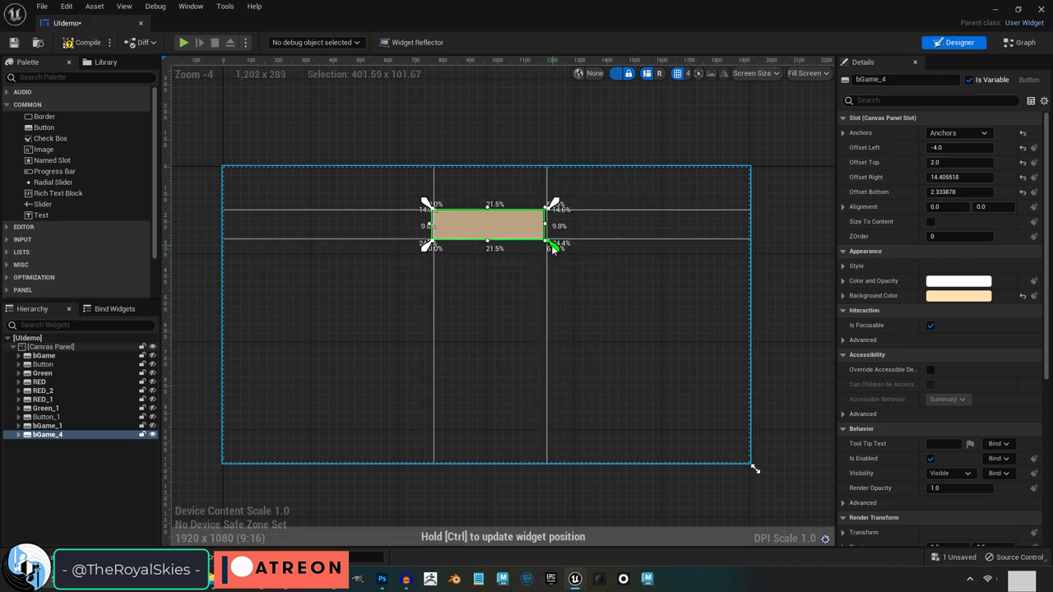
drag(552, 250, 541, 240)
drag(755, 469, 345, 434)
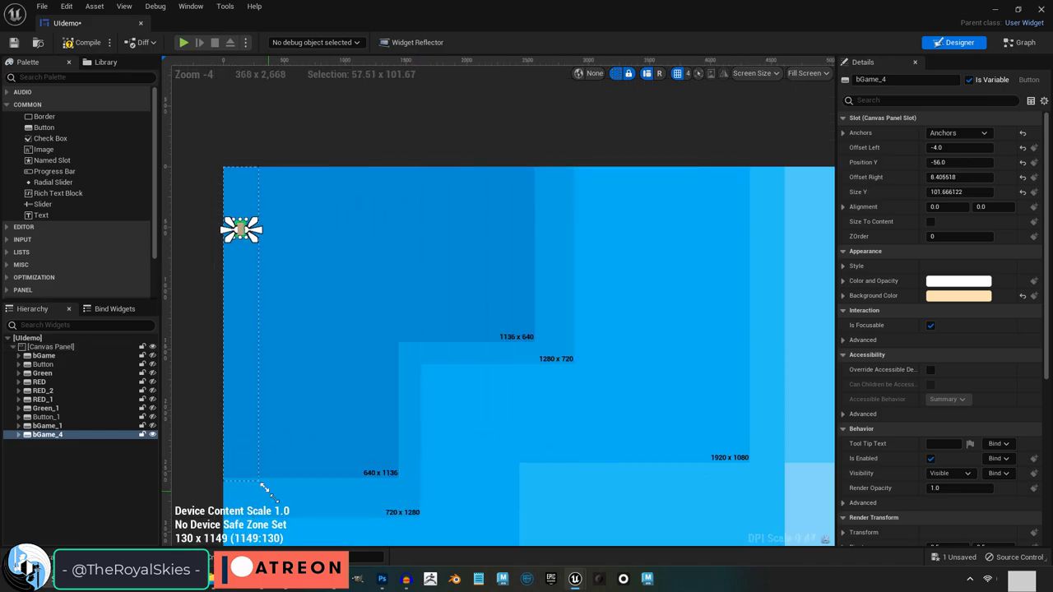
drag(264, 488, 584, 197)
drag(239, 362, 646, 222)
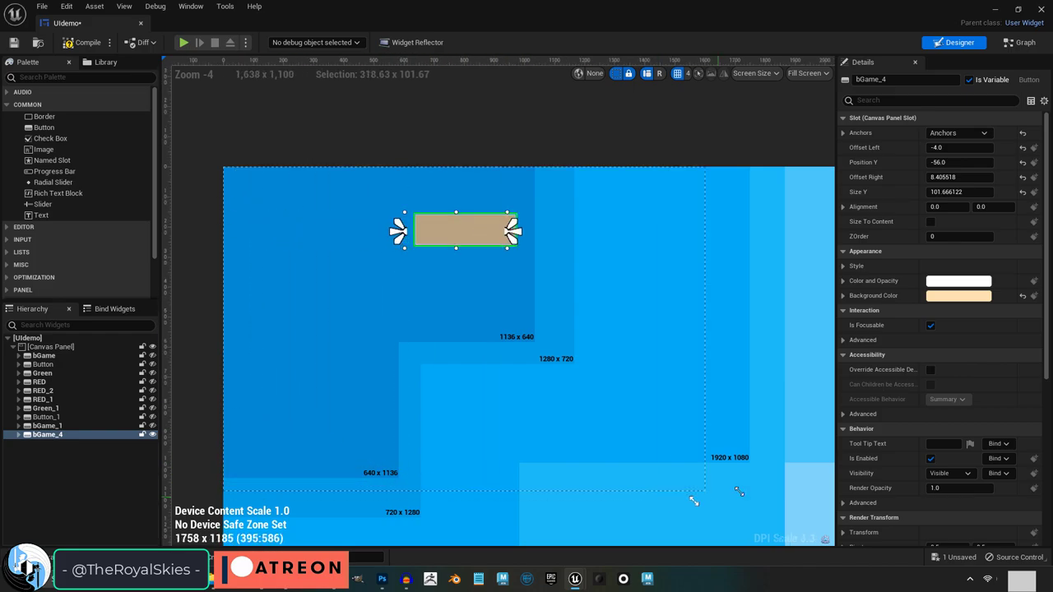
drag(231, 333, 756, 469)
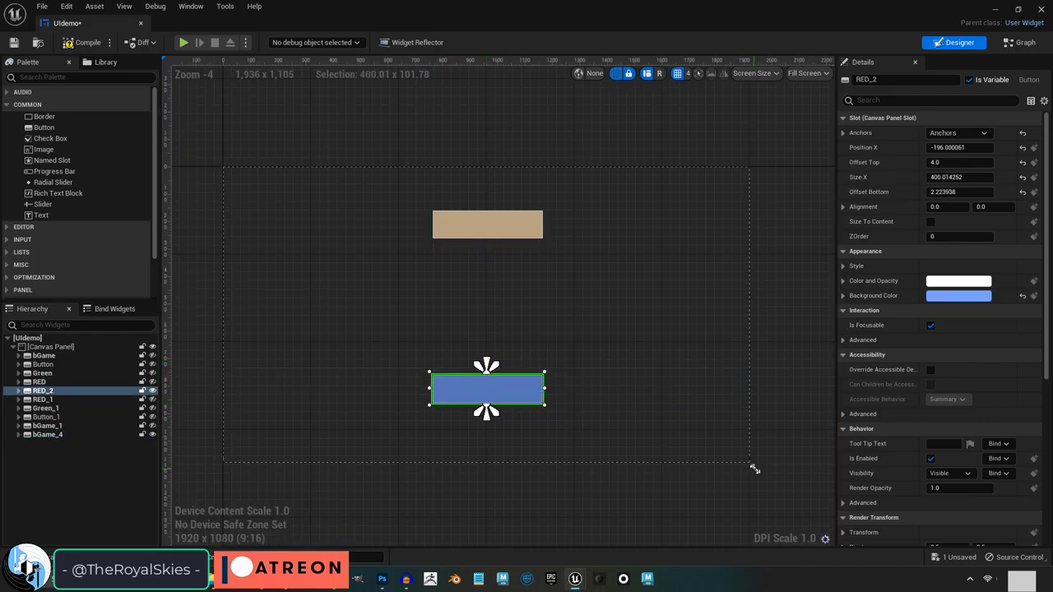
Test the blue button through several preview sizes, then restore 1920x1080 and select a green button
drag(755, 468, 282, 483)
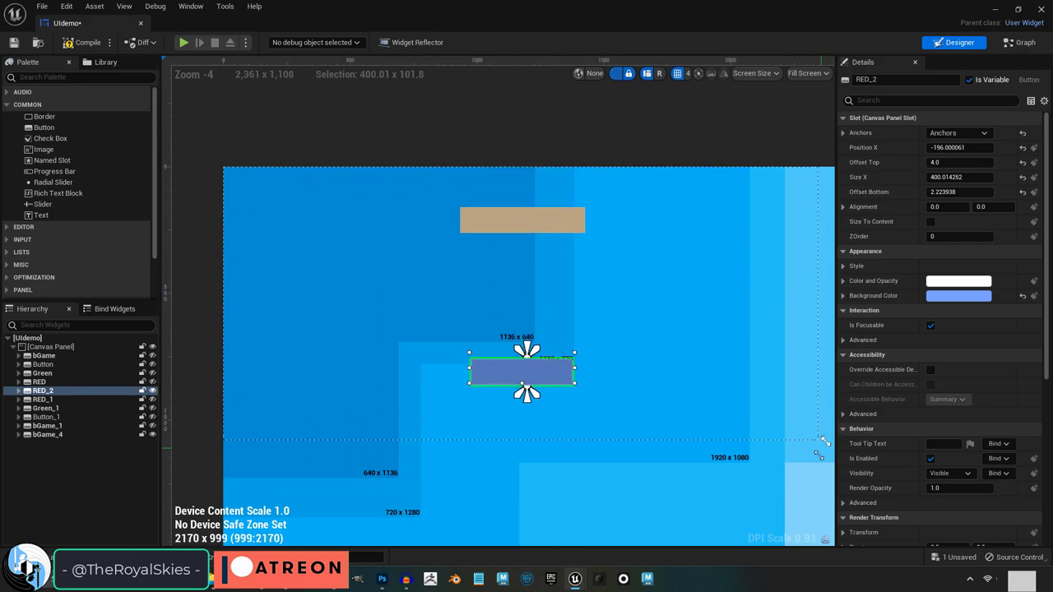
drag(488, 206, 326, 483)
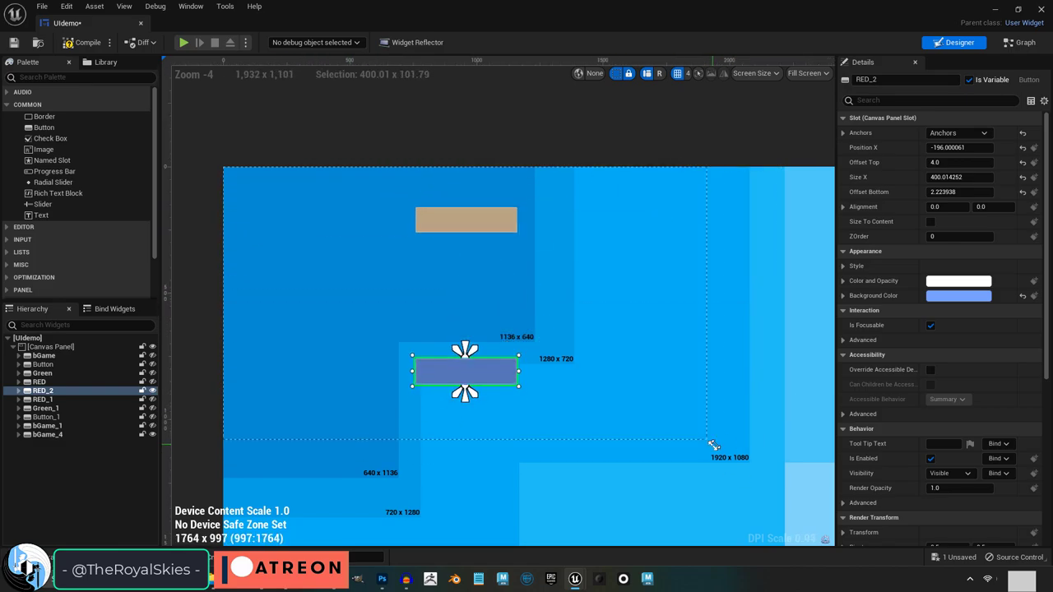
drag(619, 209, 754, 468)
click(337, 235)
click(339, 339)
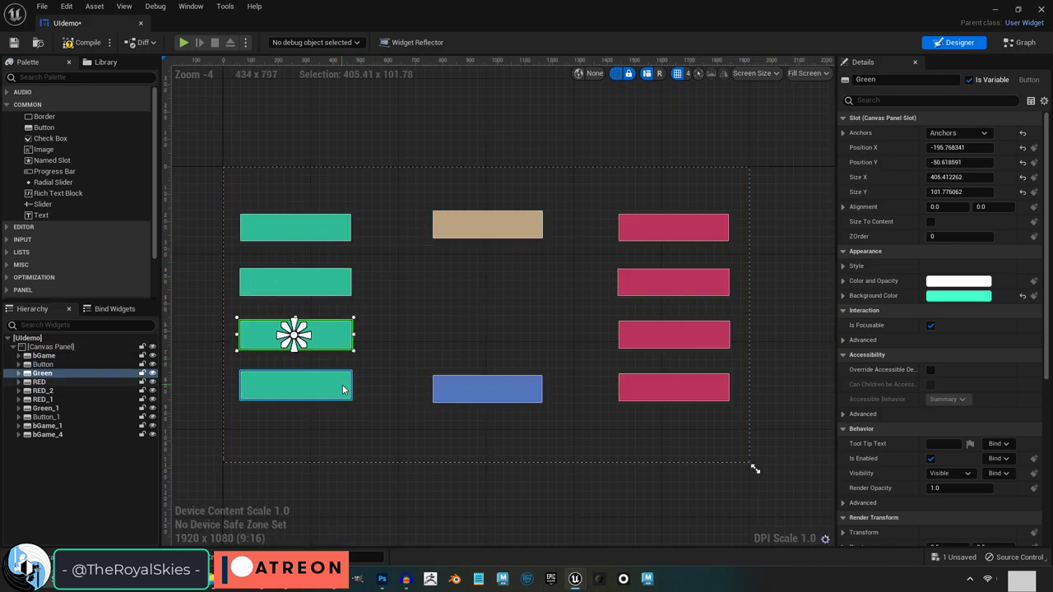
click(339, 235)
click(715, 234)
click(716, 281)
click(714, 335)
click(714, 281)
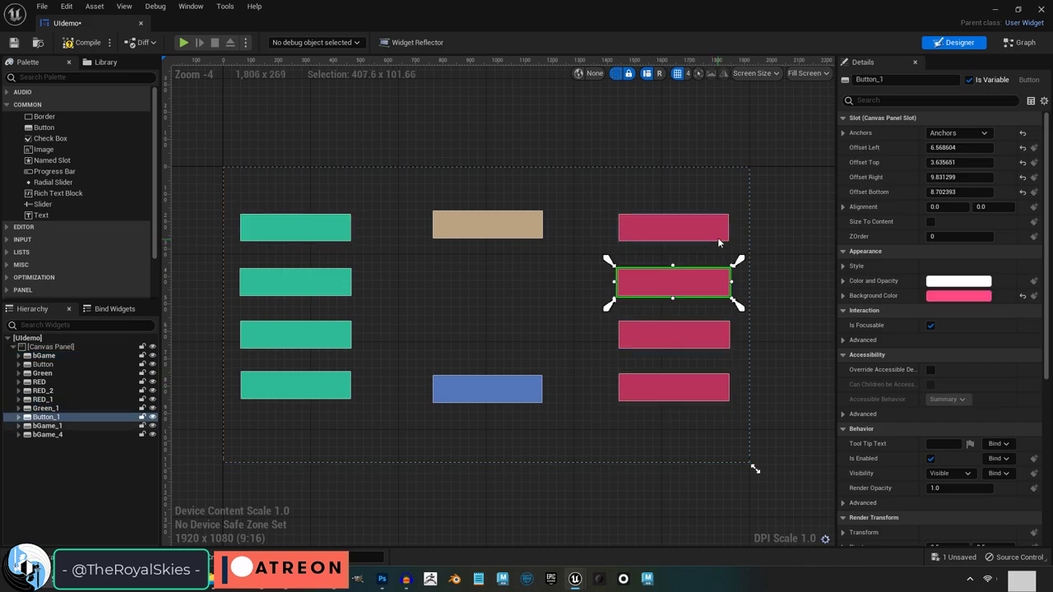
click(494, 225)
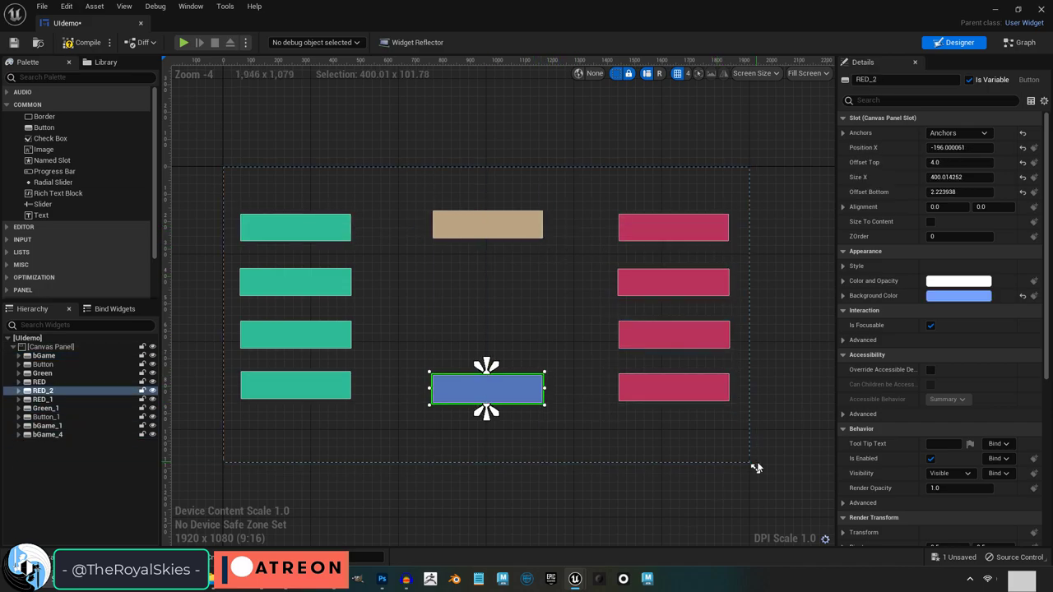
mouse_move(753, 469)
mouse_down()
mouse_move(697, 255)
mouse_move(347, 224)
mouse_up()
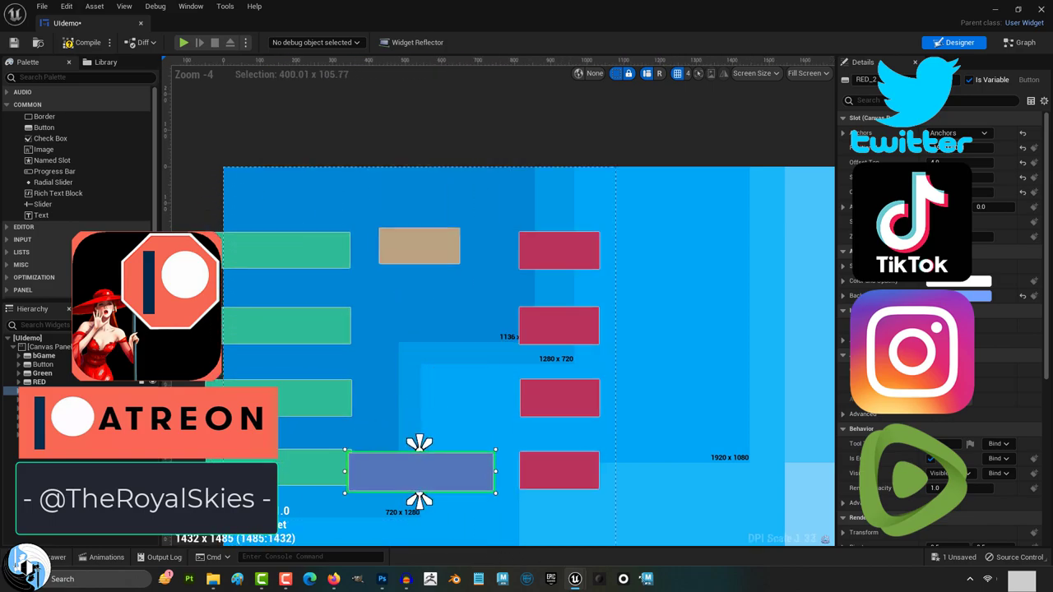
mouse_move(272, 248)
mouse_down()
mouse_move(796, 413)
mouse_move(521, 246)
mouse_move(247, 357)
mouse_up()
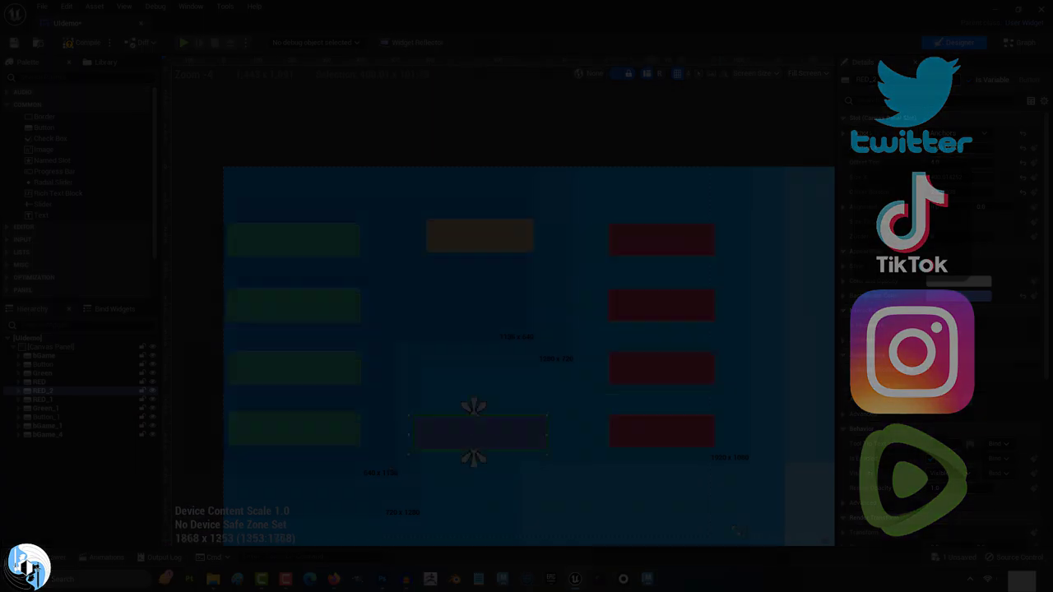